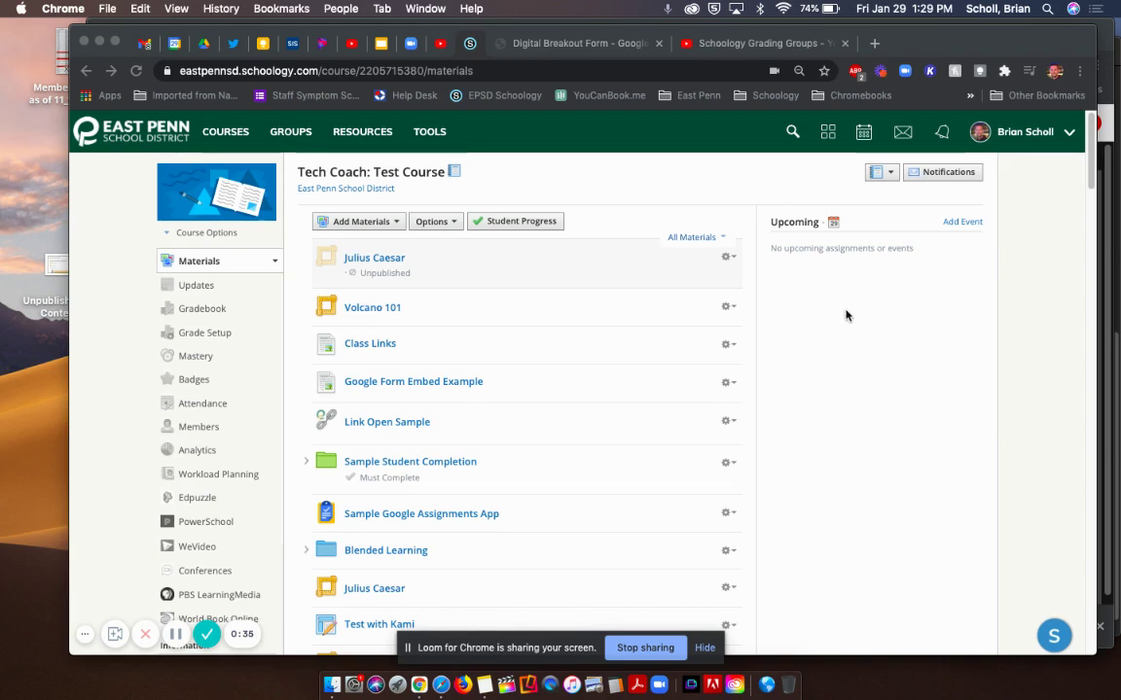
Step: Open the Link Open Sample material, launch its website in a separate tab, and return to the Tech Coach: Test Course materials
left_click(388, 426)
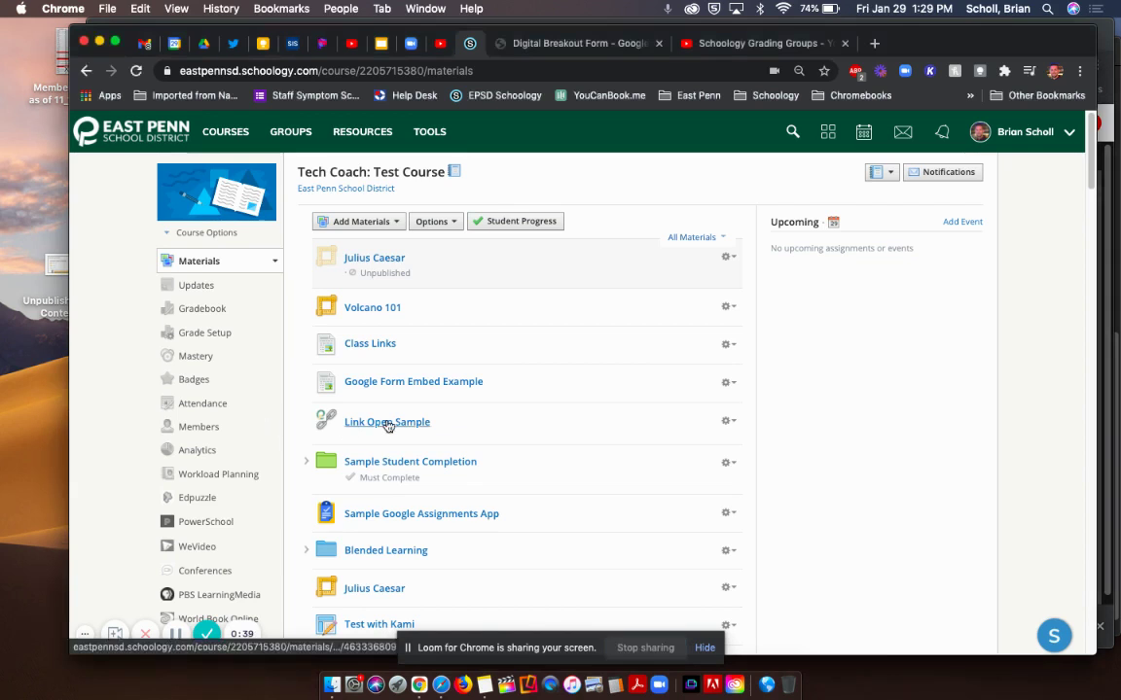
left_click(388, 426)
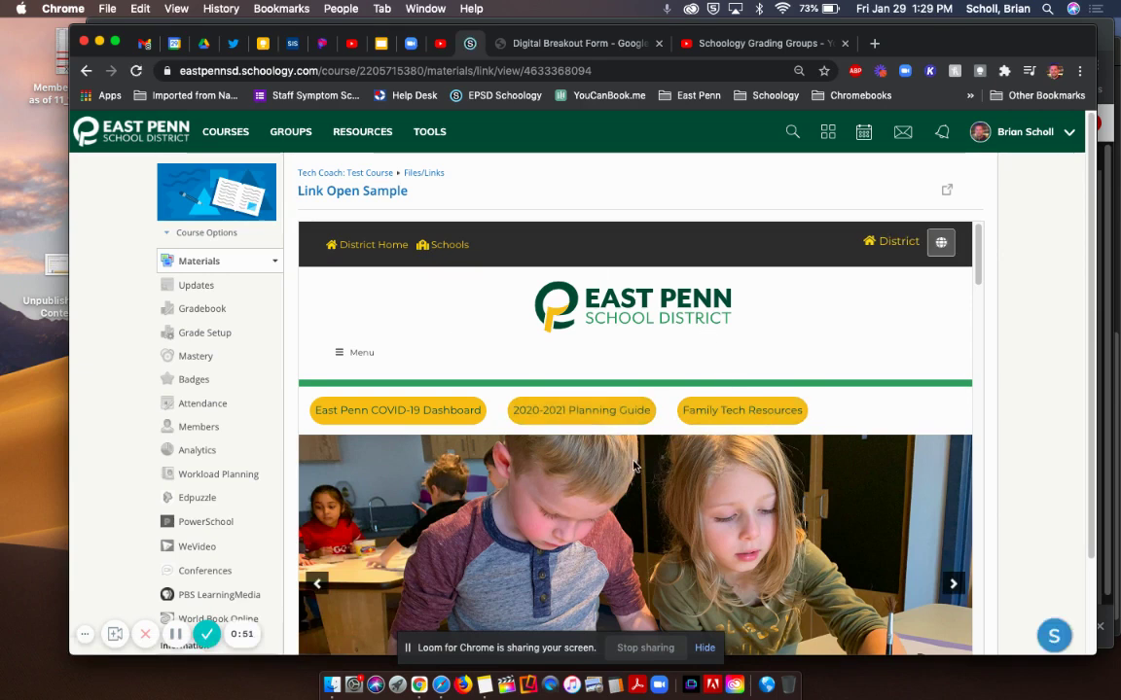
left_click(945, 195)
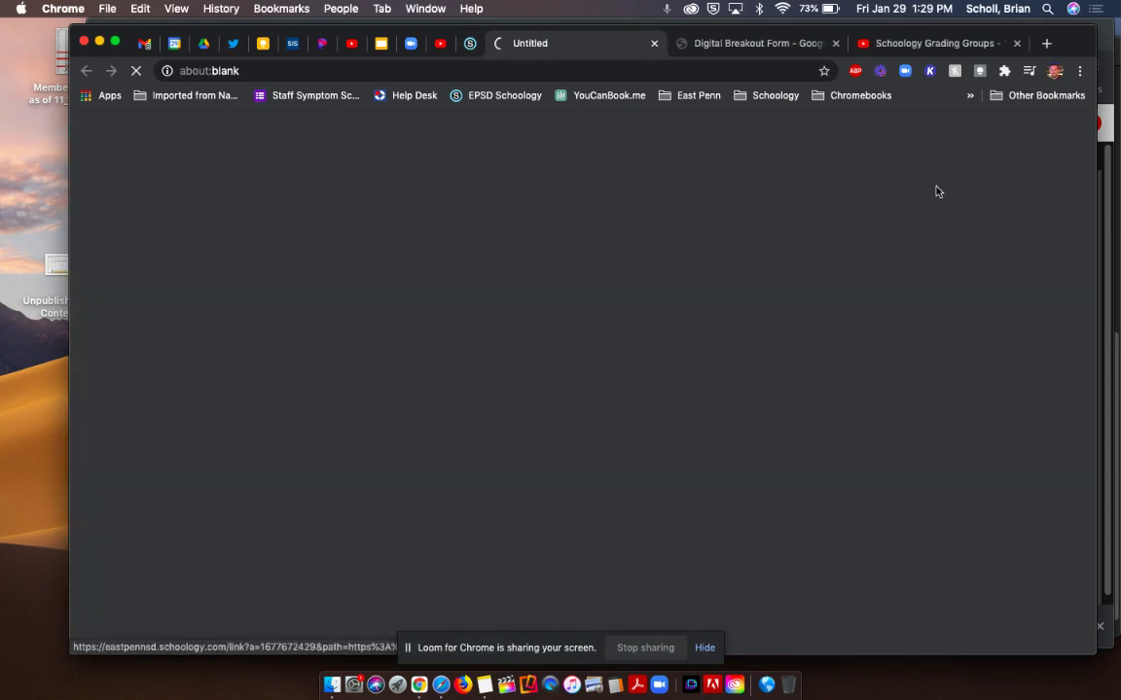
left_click(654, 43)
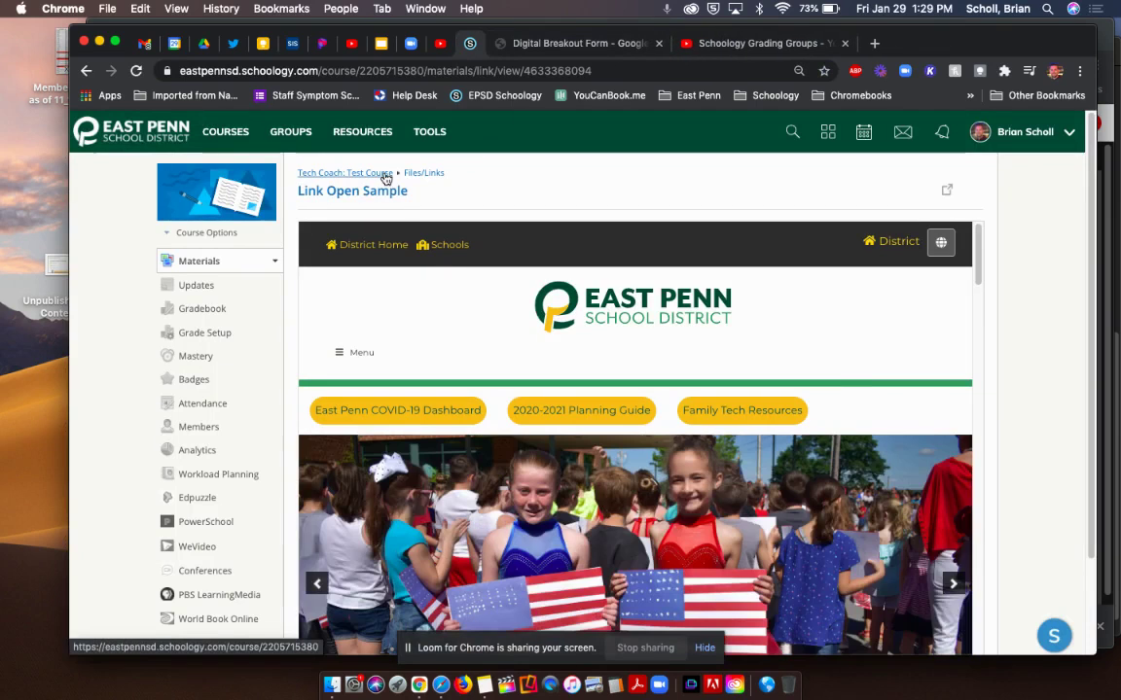
left_click(385, 173)
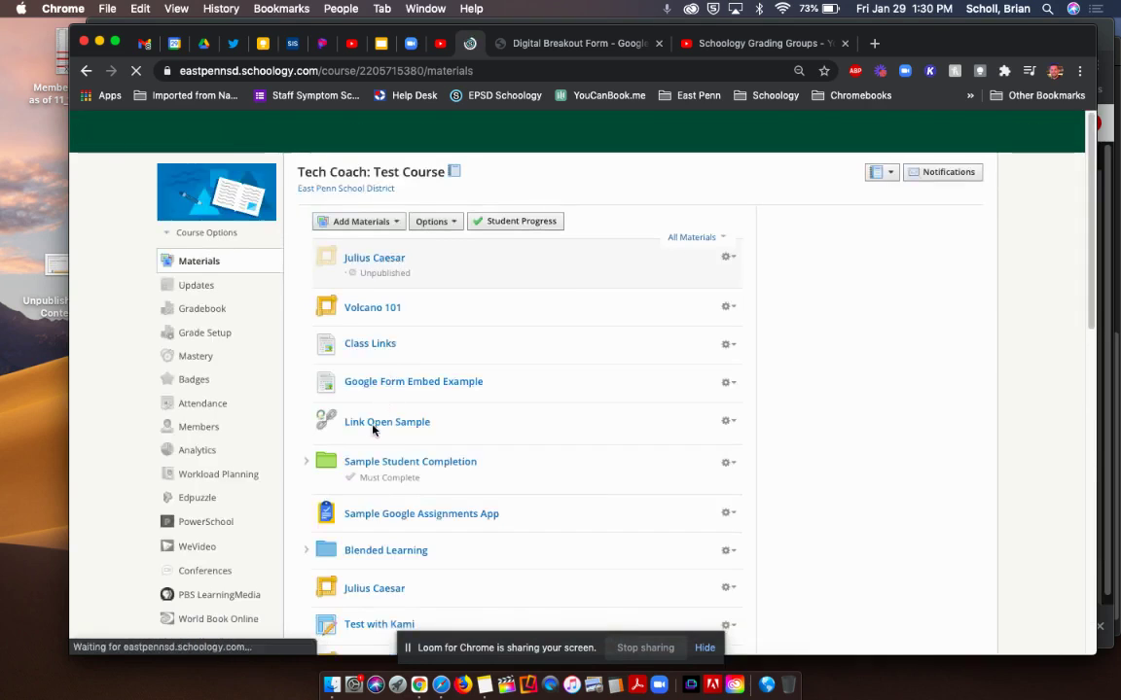
Step: Set the Link Open Sample link to open in a new tab, save the changes, and test the link
left_click(726, 423)
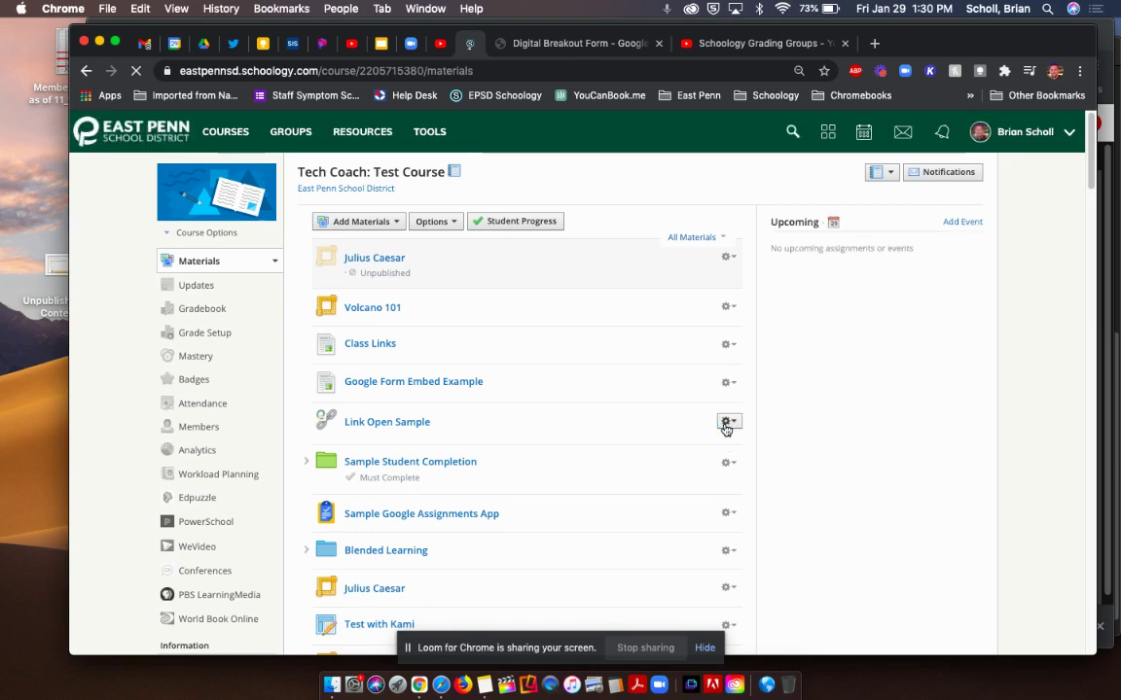
left_click(726, 425)
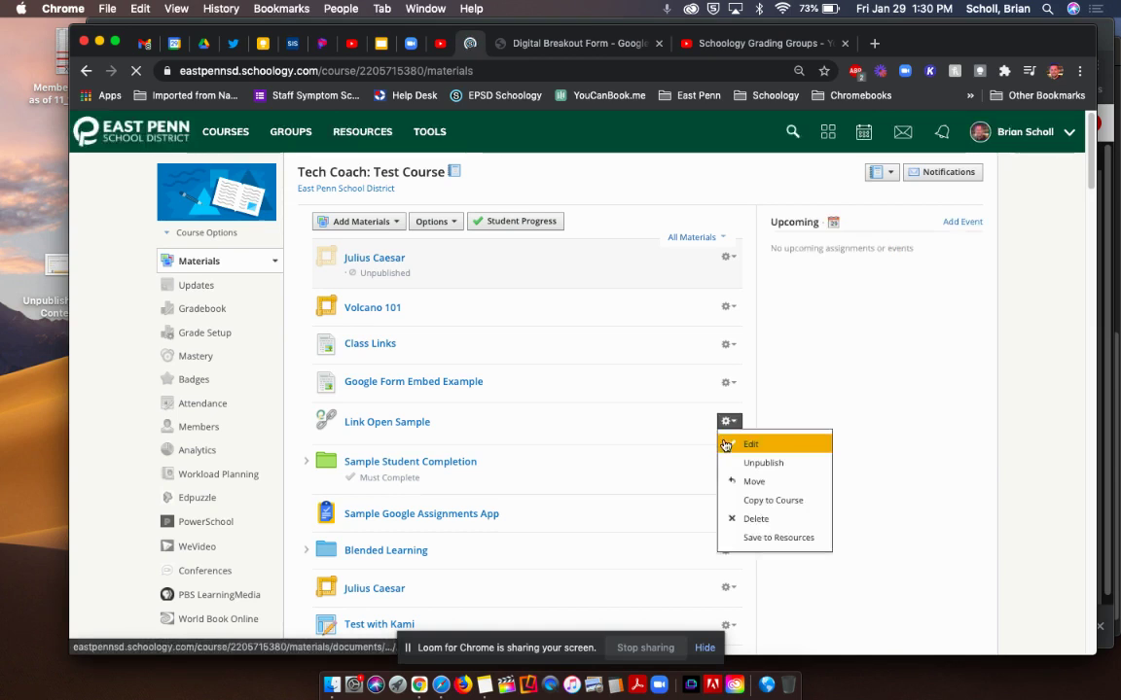
left_click(731, 444)
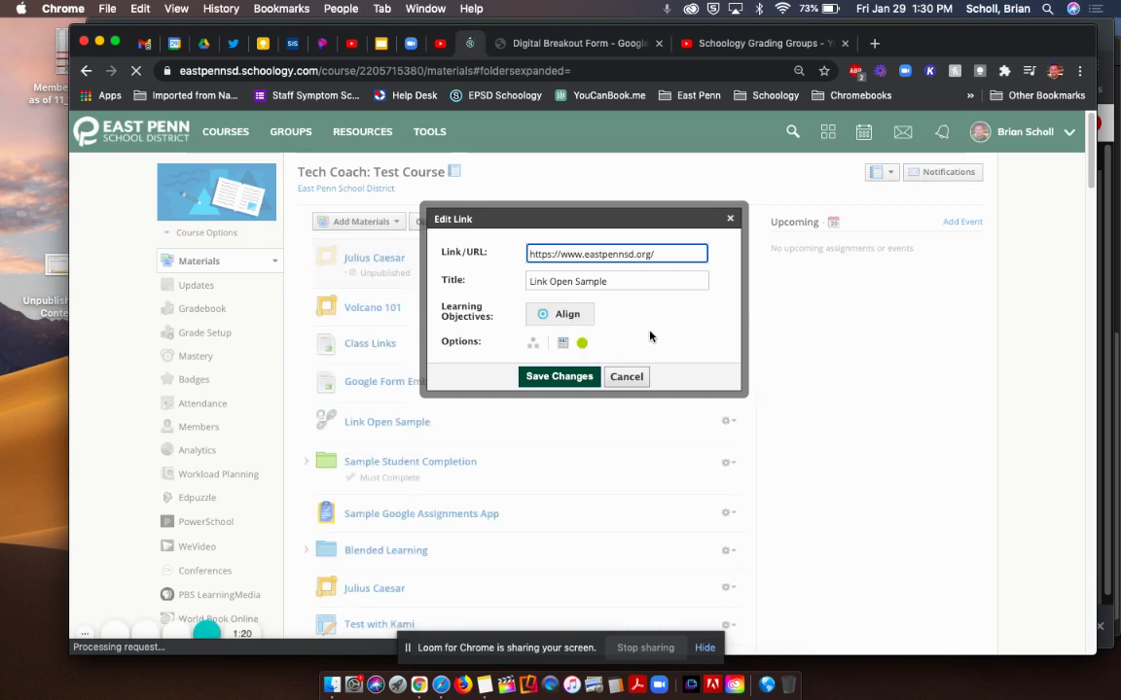
left_click(563, 342)
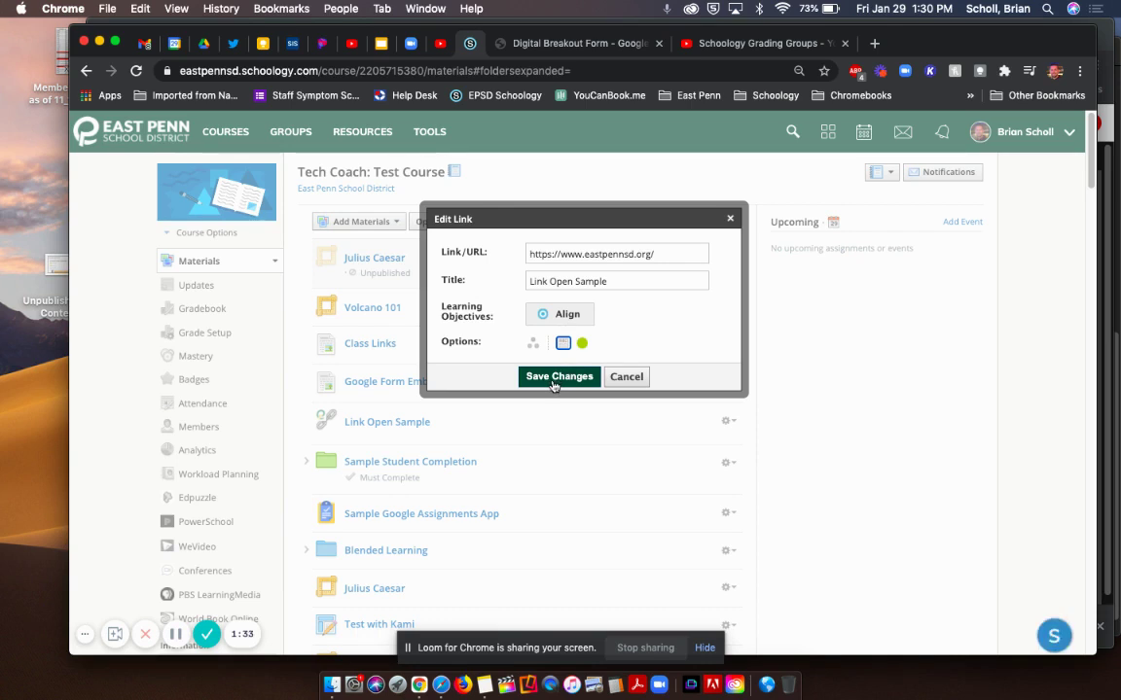
left_click(553, 376)
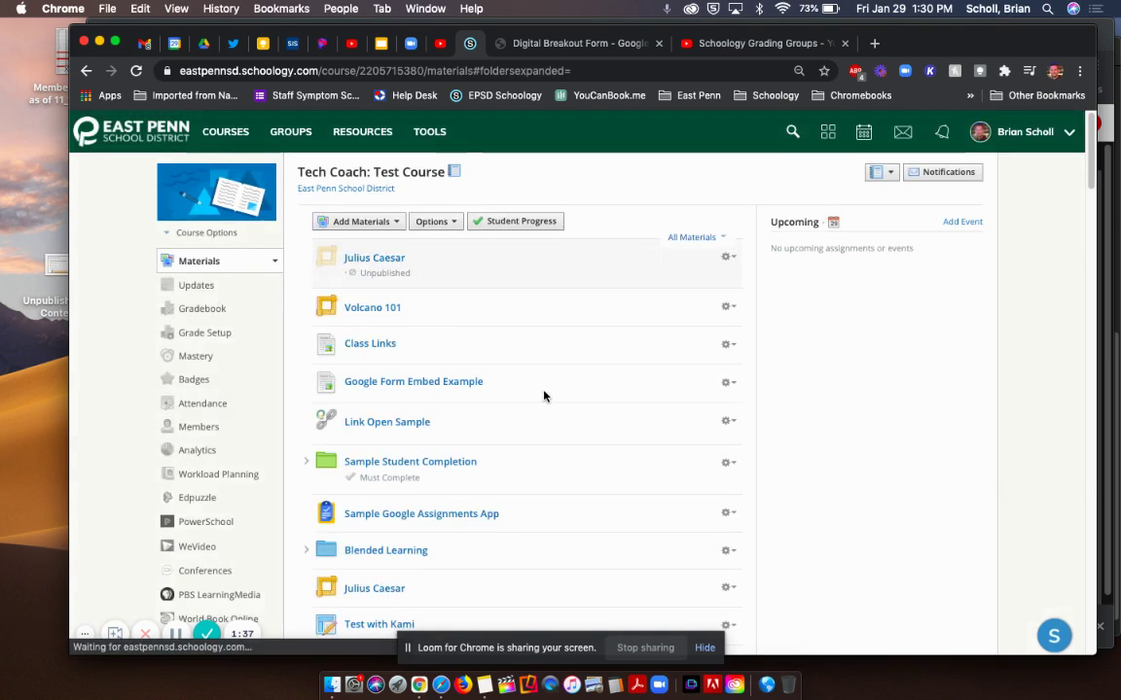
left_click(393, 430)
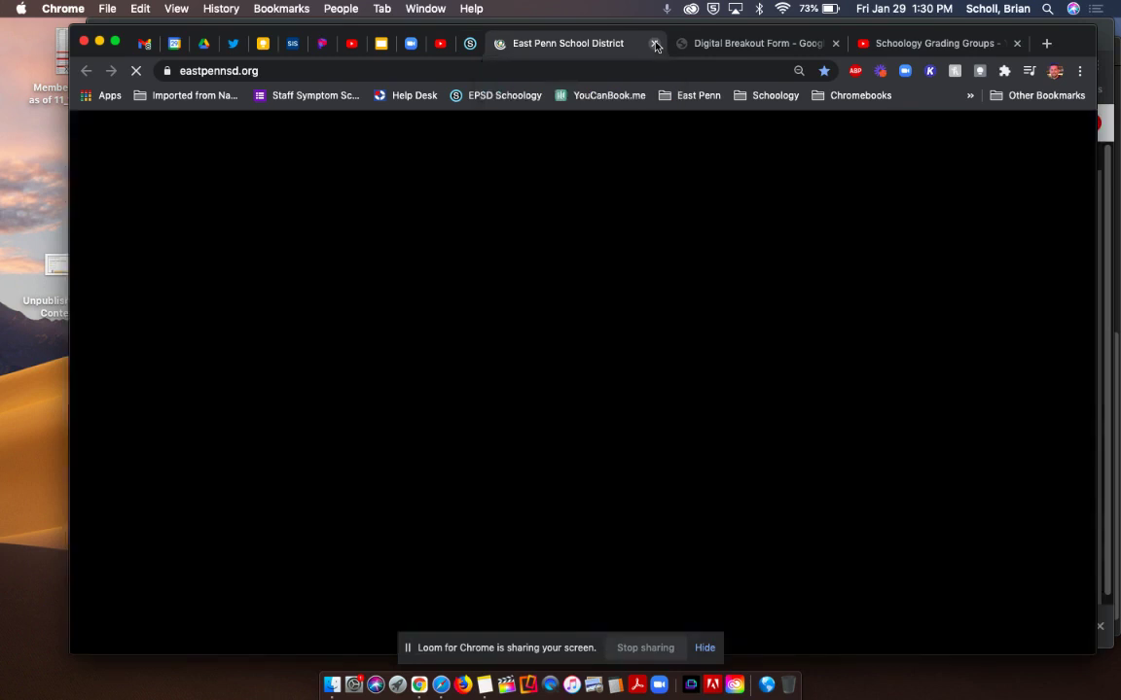
left_click(655, 42)
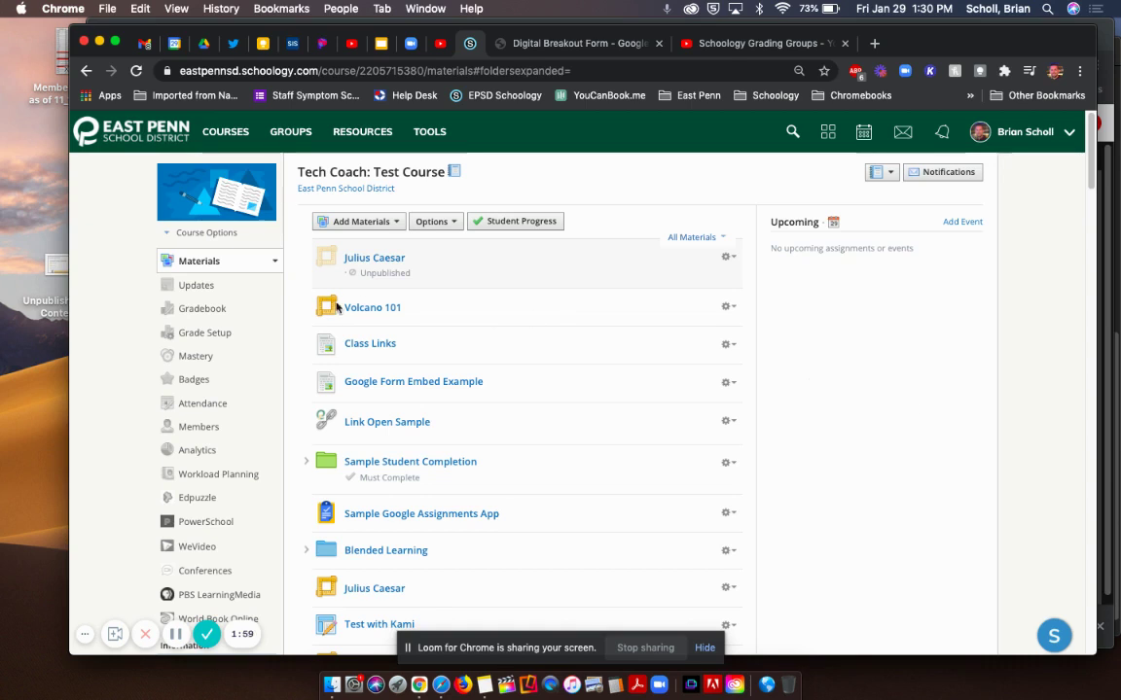
Step: Set the Class Links page to display inline, save it, and check it in the course materials list
mouse_move(348, 367)
left_click(370, 345)
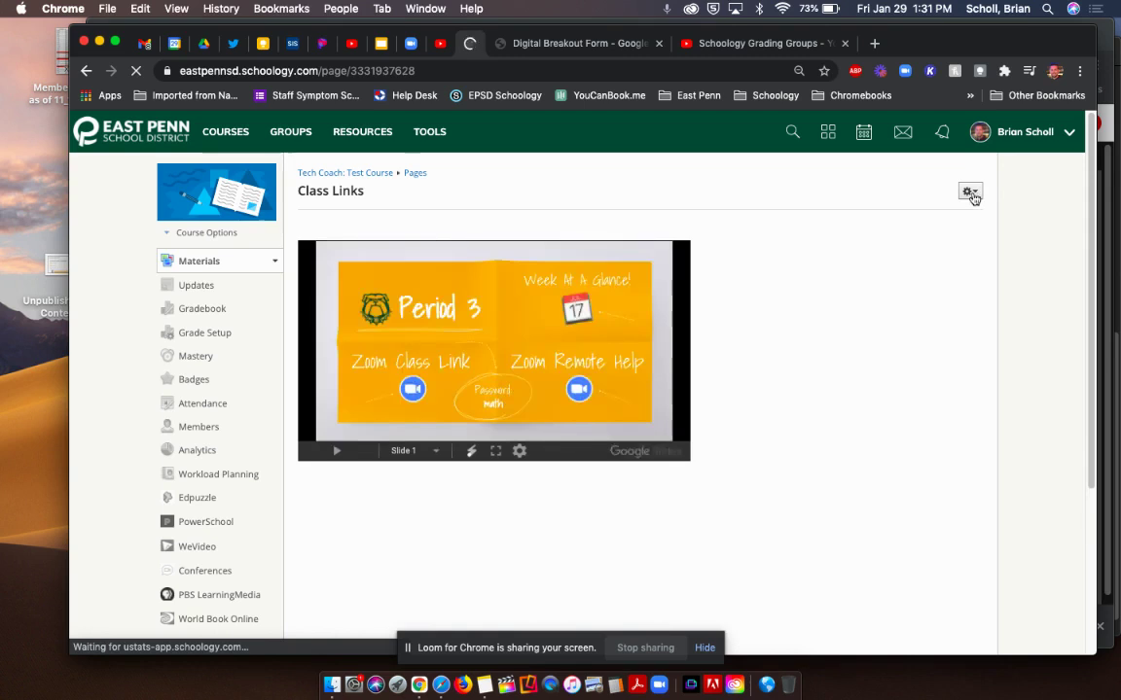
left_click(970, 193)
left_click(950, 217)
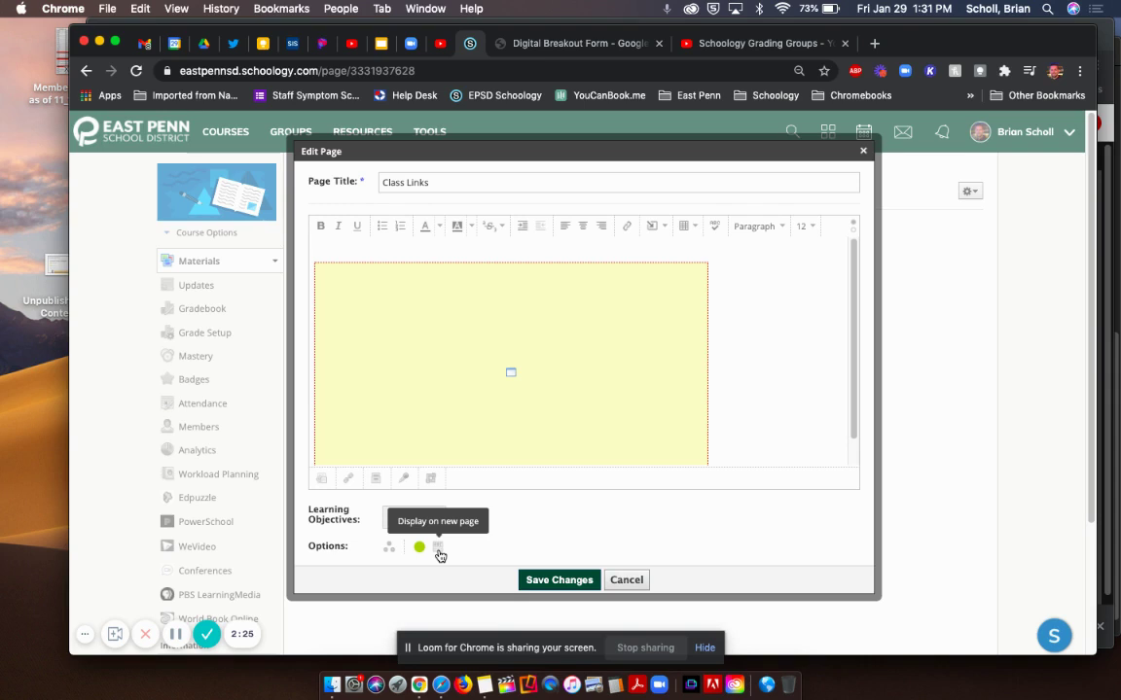
left_click(438, 549)
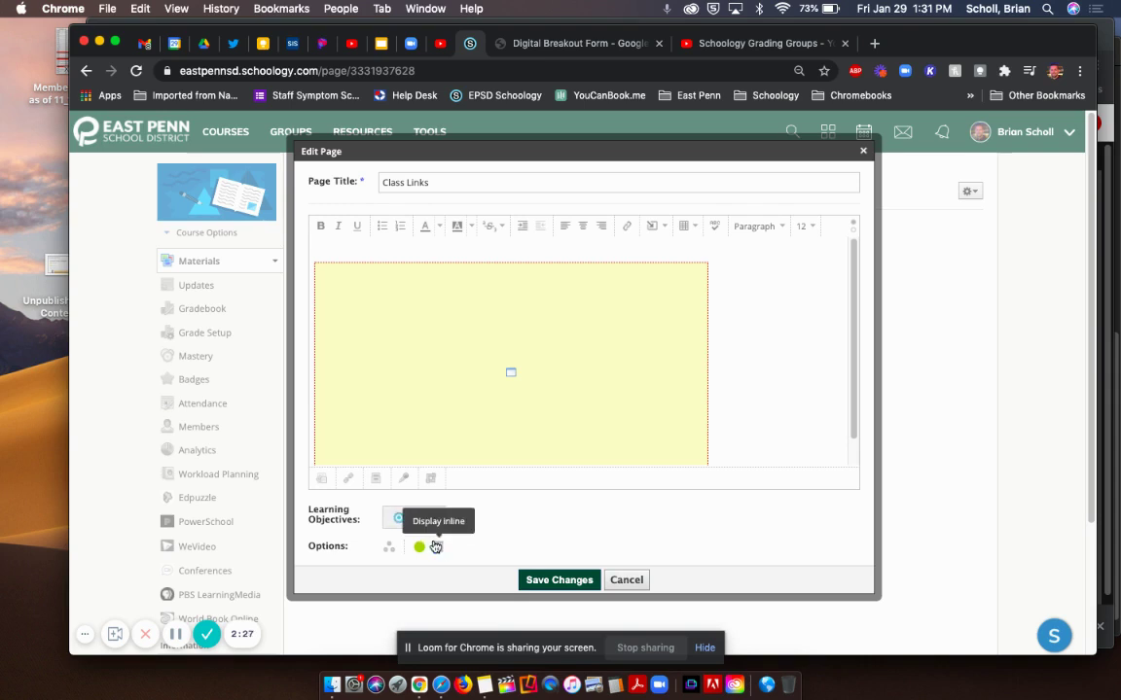
left_click(559, 581)
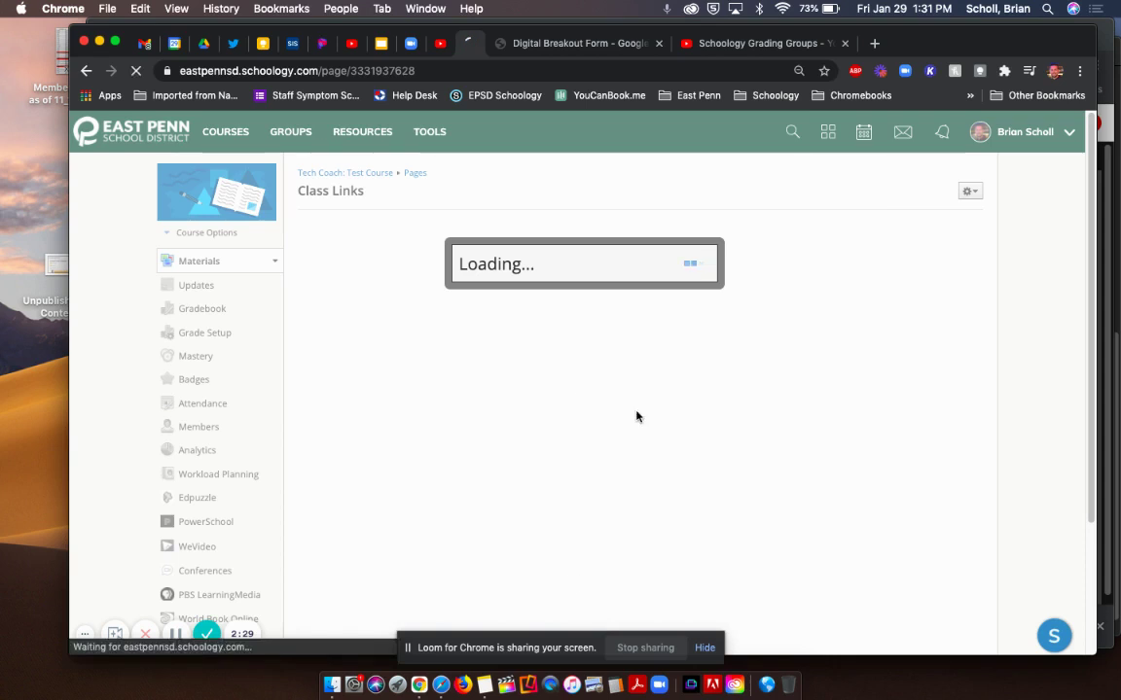
left_click(202, 261)
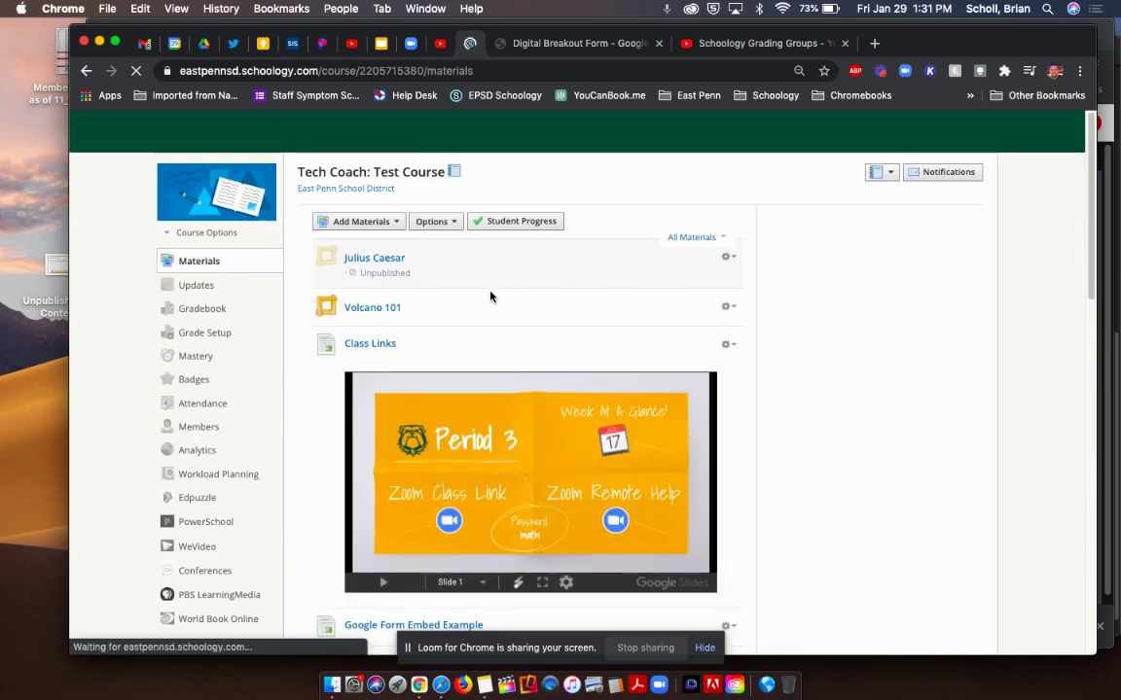
scroll(468, 301, "down", 3)
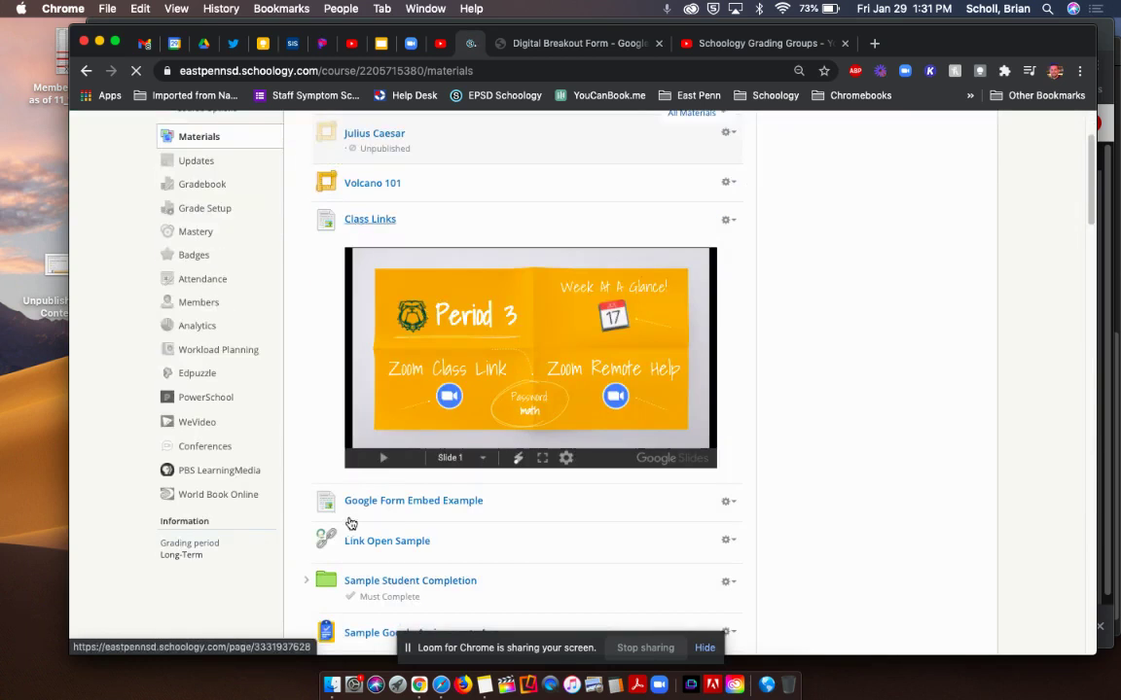
left_click_drag(526, 515, 422, 329)
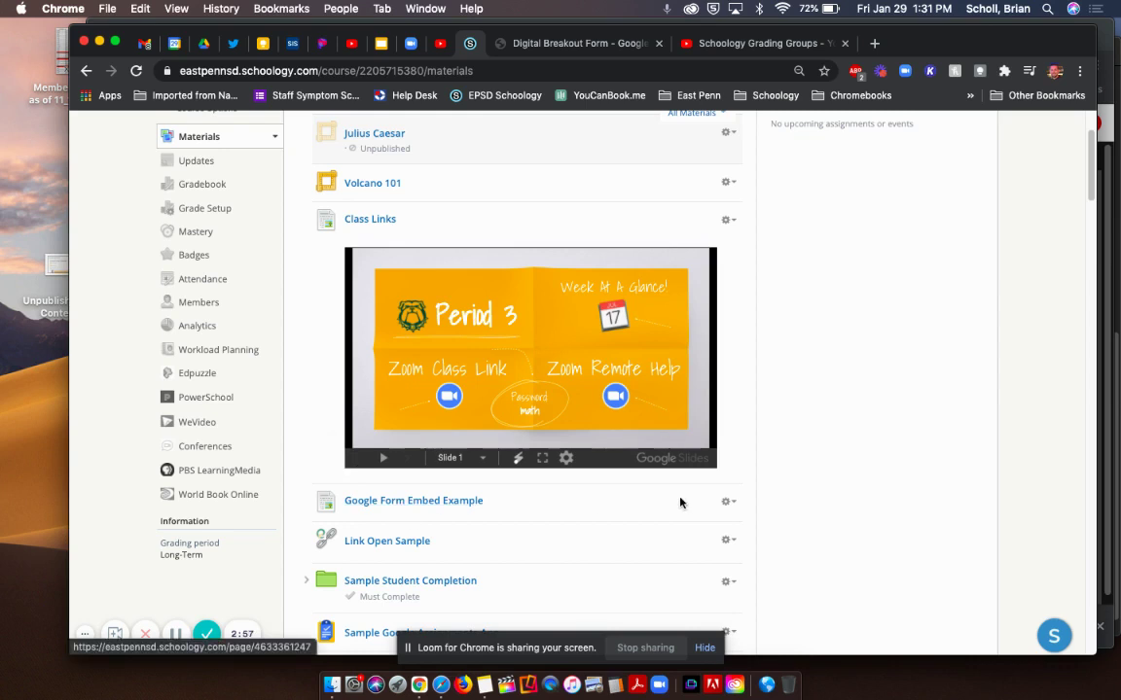
Step: Open the Google Form Embed Example page for editing and copy the embed code of the Schoology Grading Groups video on YouTube
left_click(726, 501)
left_click(728, 526)
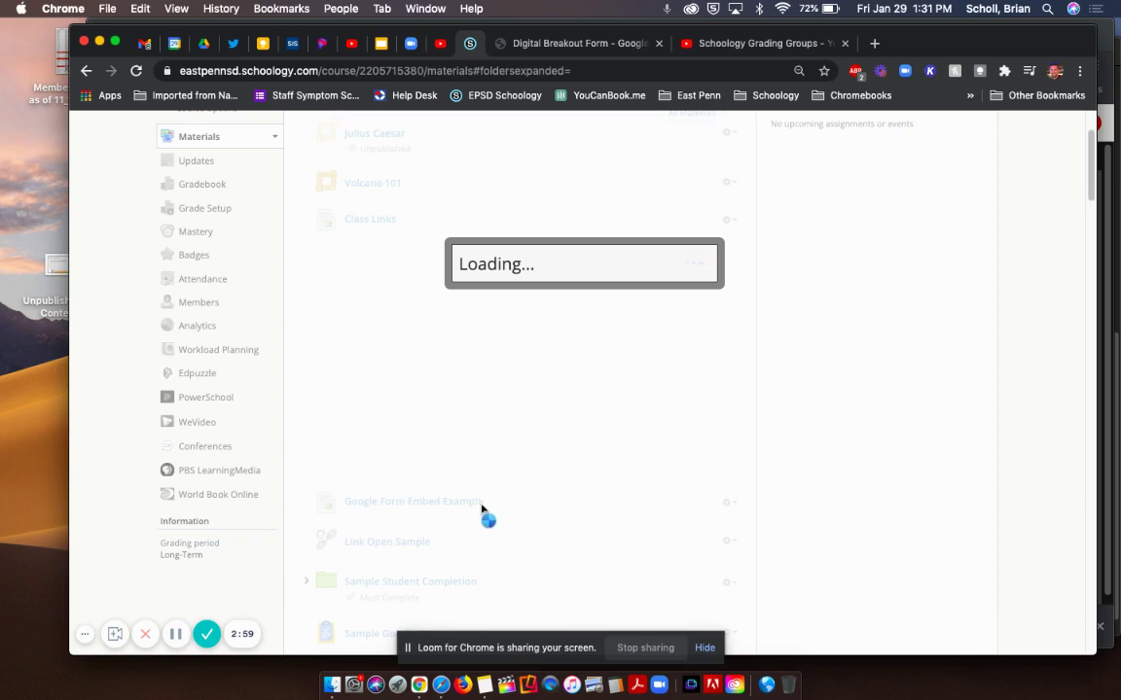
left_click(749, 44)
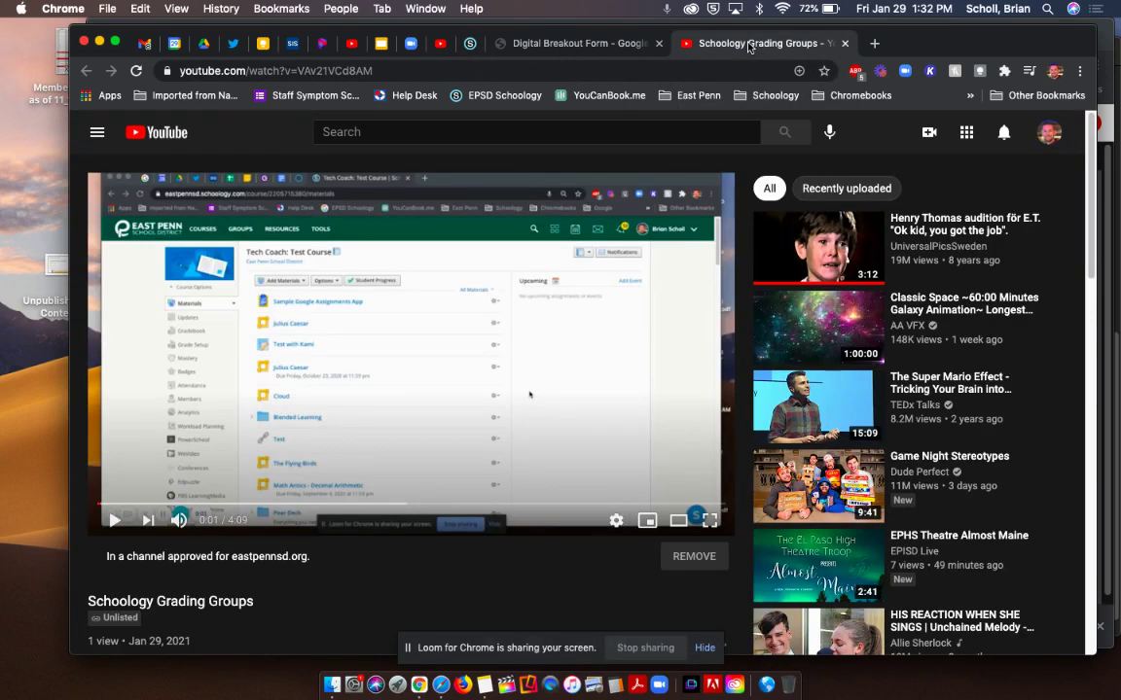
scroll(584, 409, "down", 2)
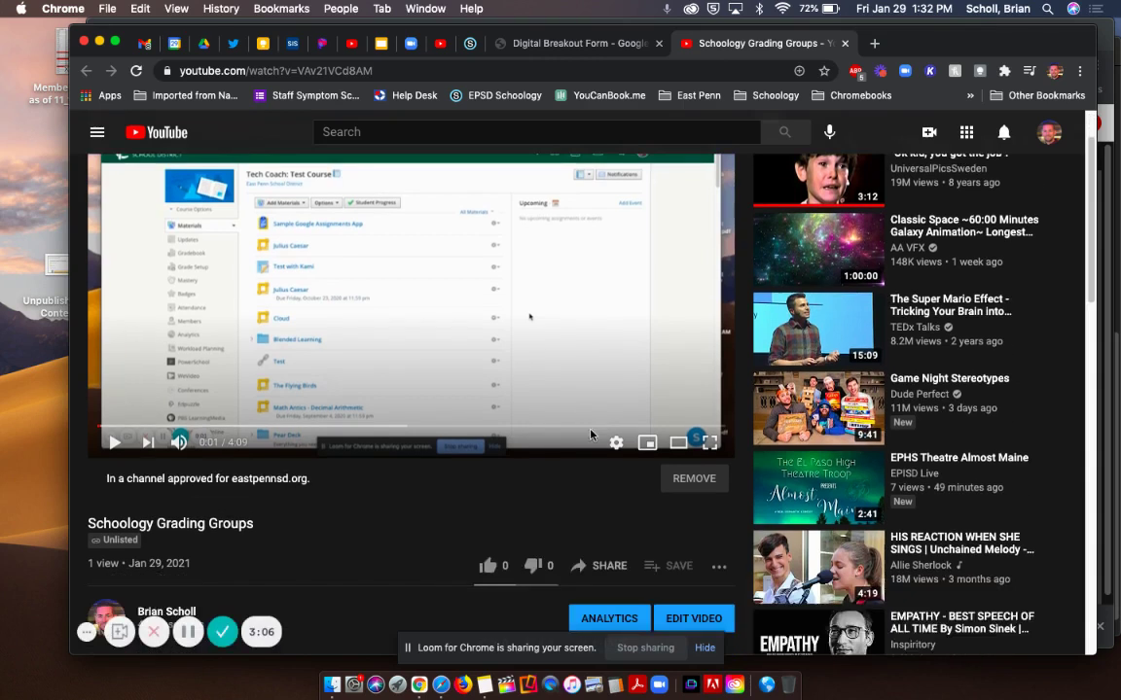
left_click(601, 575)
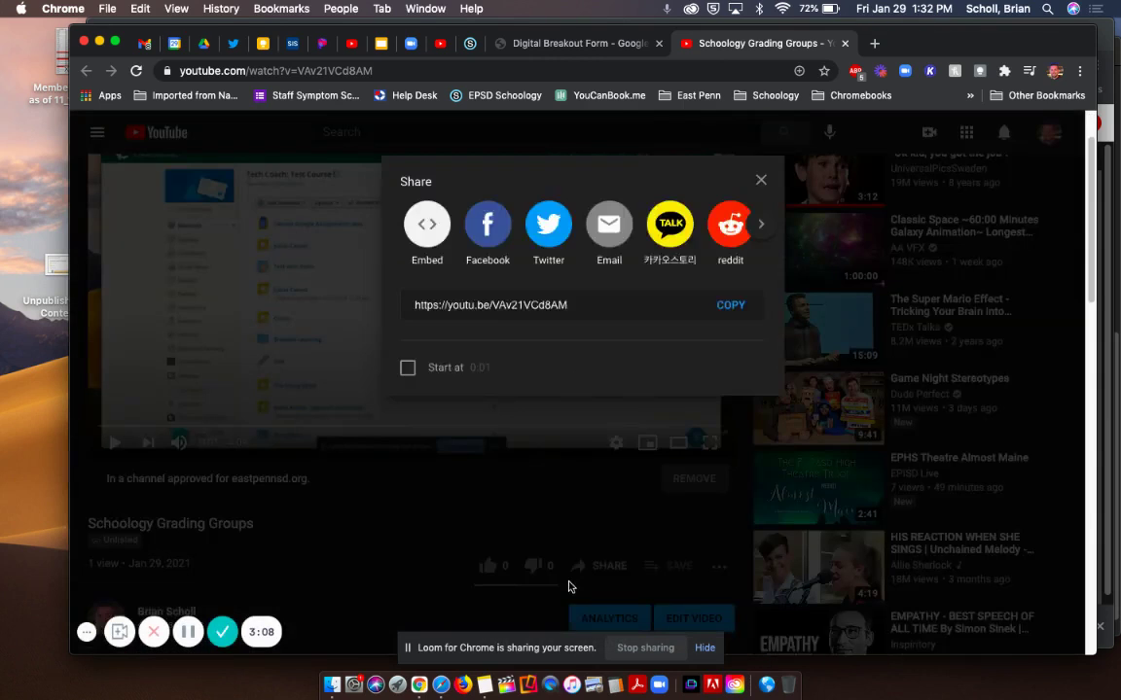
left_click(420, 334)
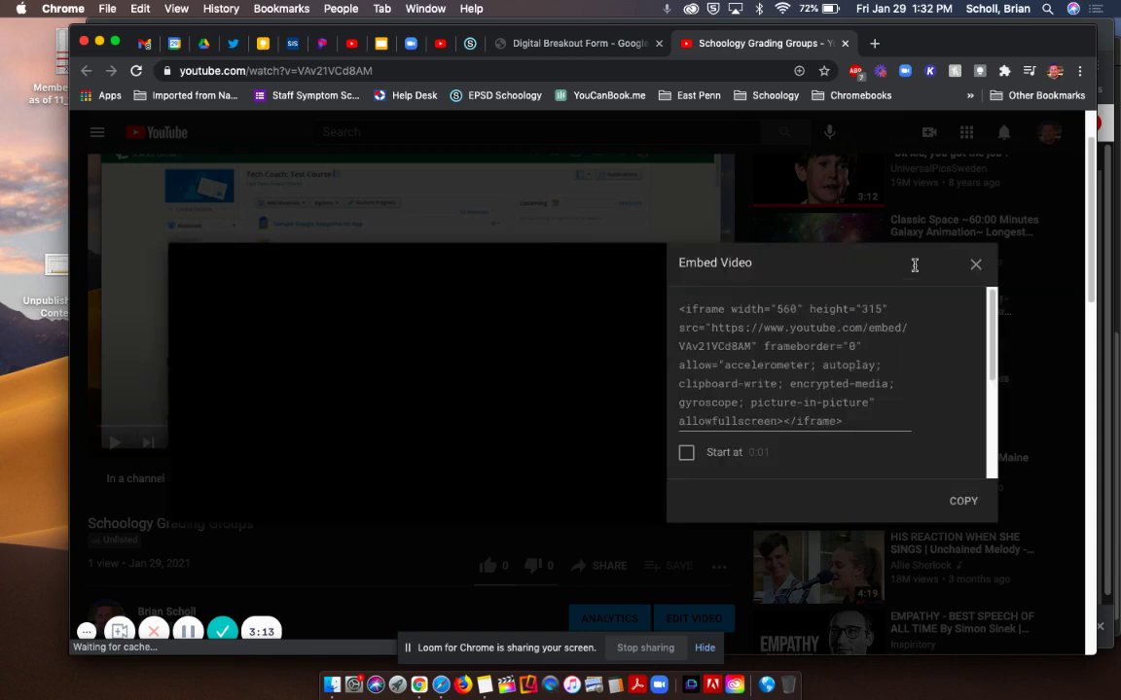
left_click(976, 268)
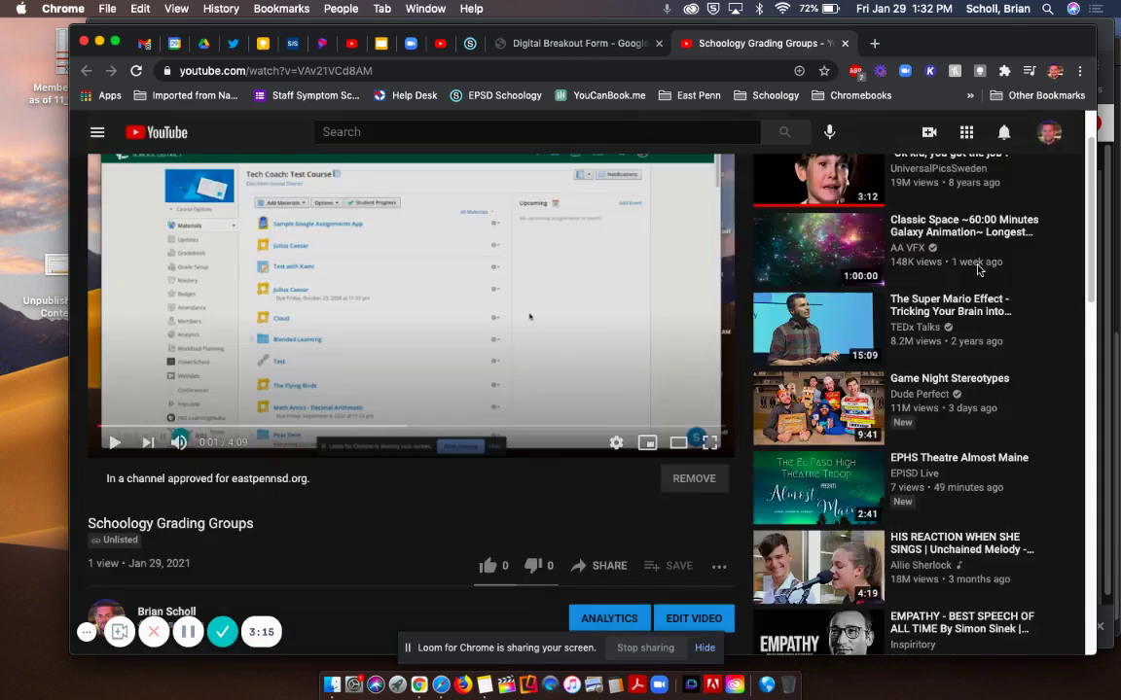
Step: Back in Schoology, try inserting the copied embed code as web media in the Google Form Embed Example page, and close the editor
left_click(476, 47)
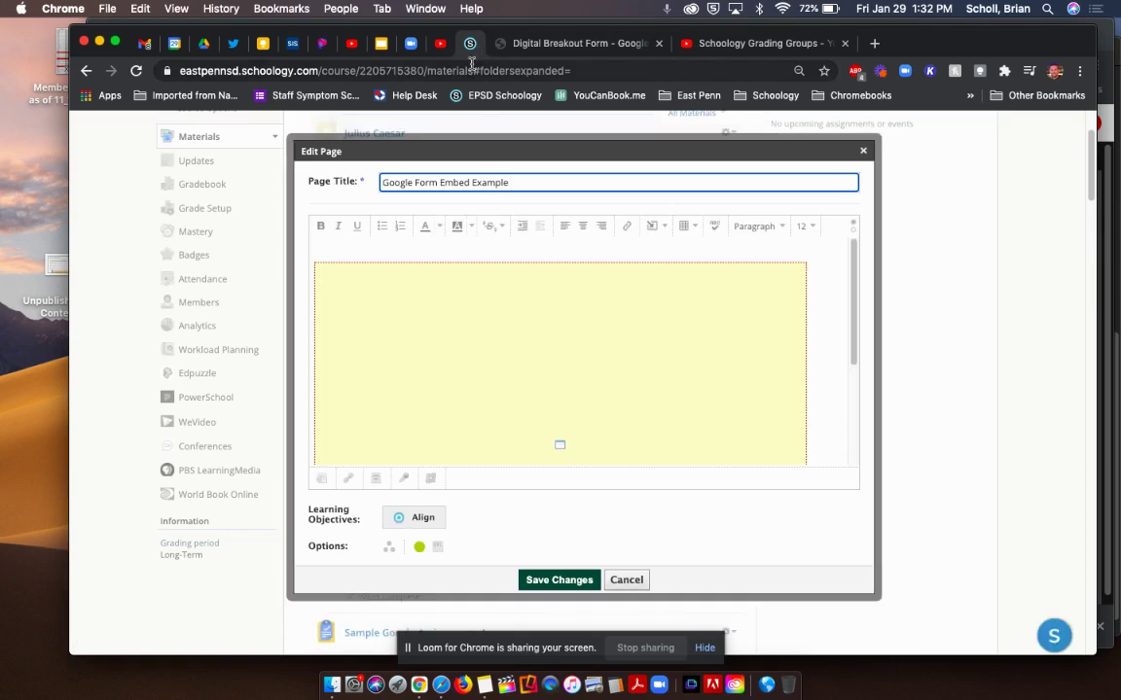
left_click(667, 232)
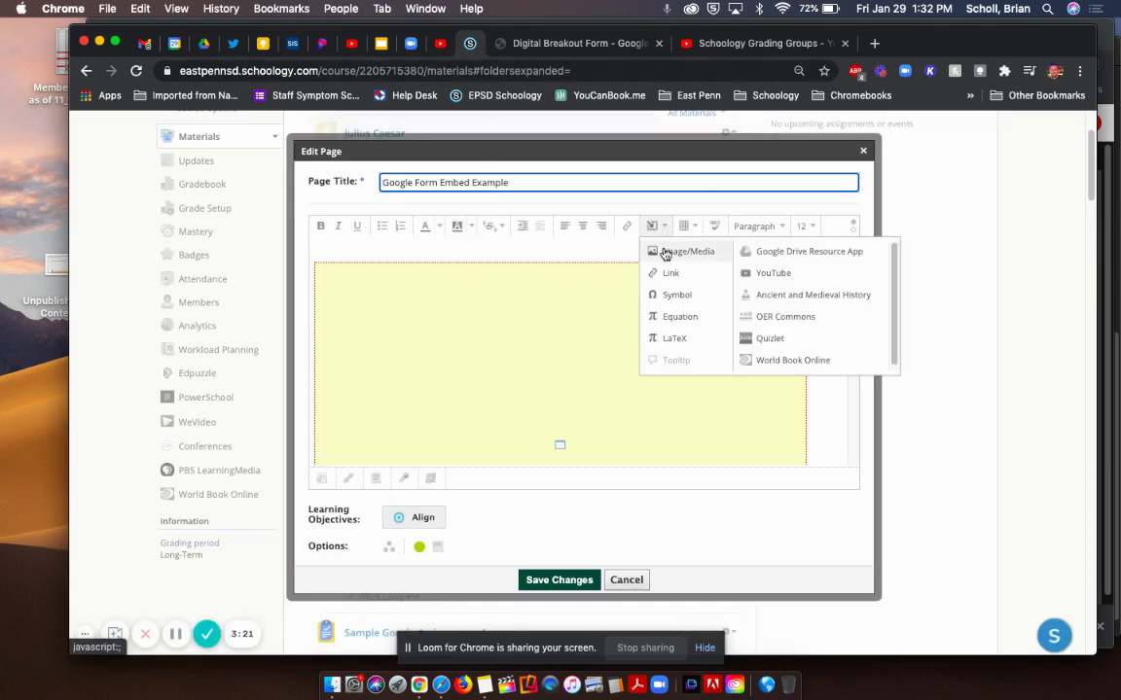
left_click(666, 253)
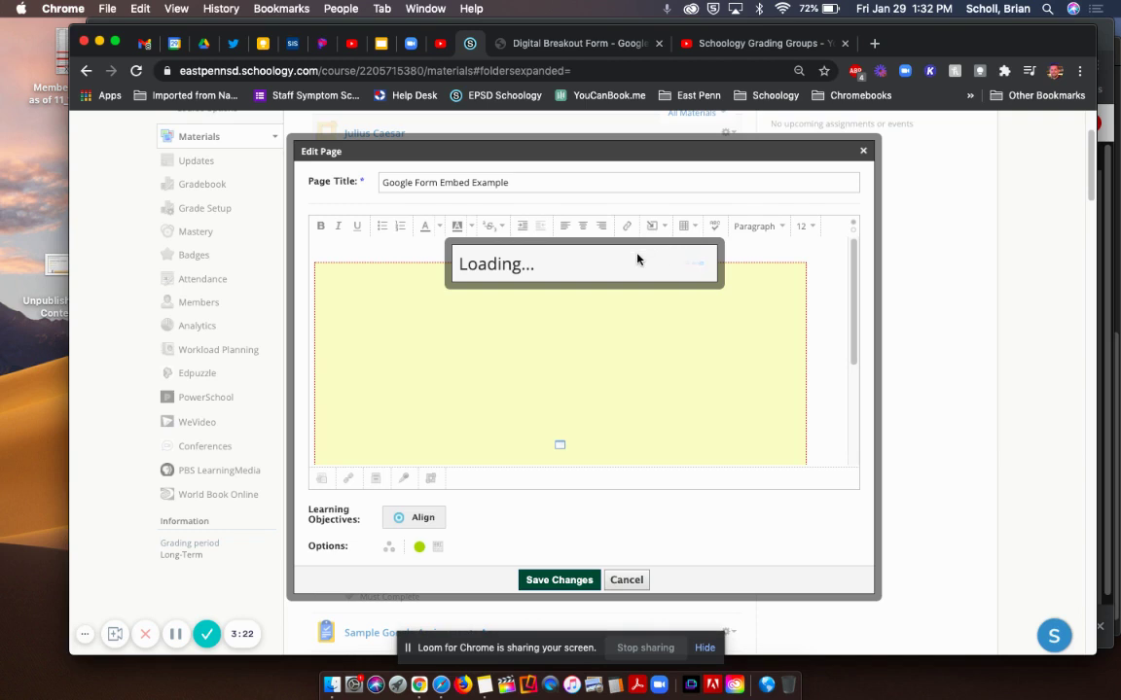
left_click(568, 257)
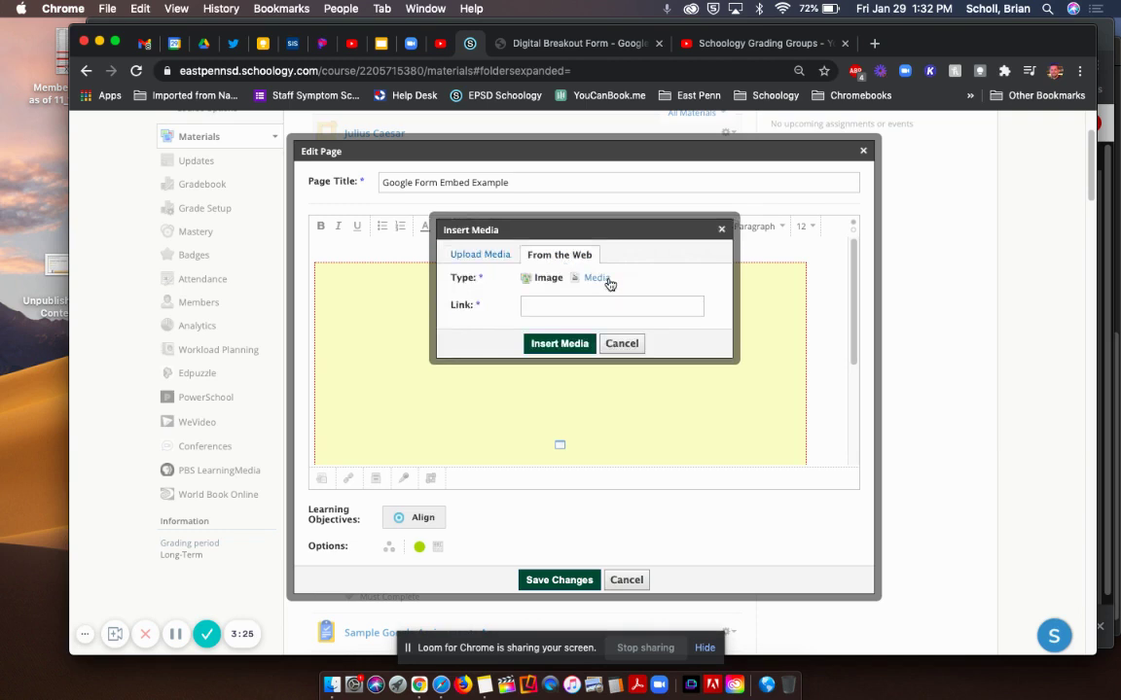
left_click(603, 280)
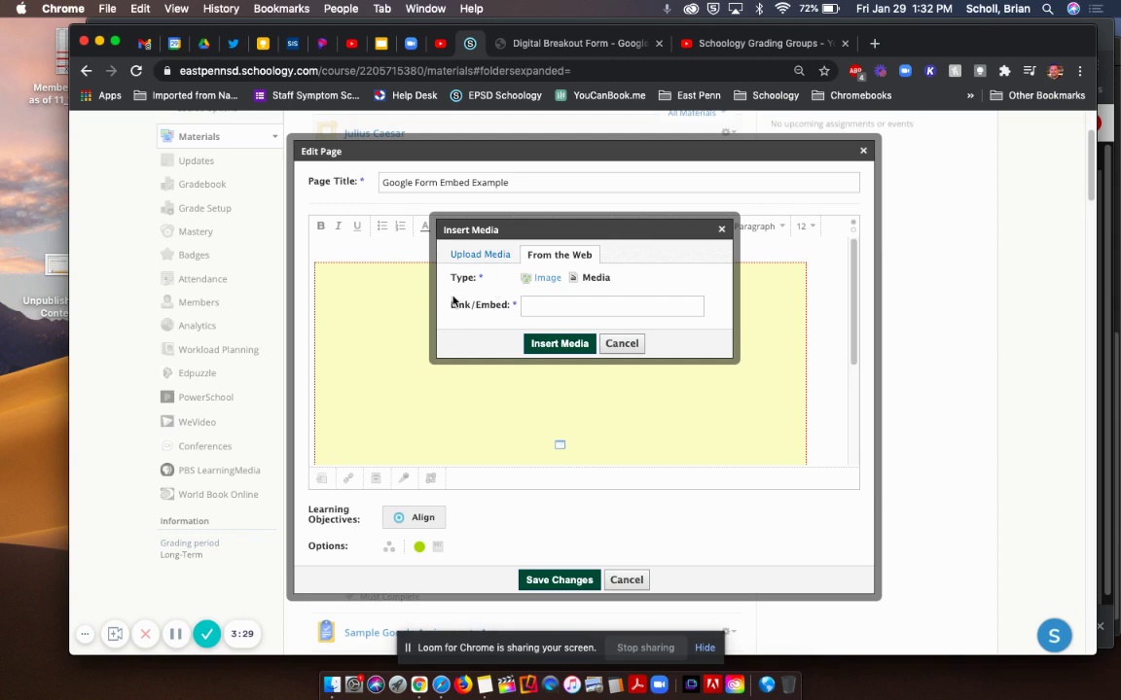
left_click(551, 305)
left_click(564, 367)
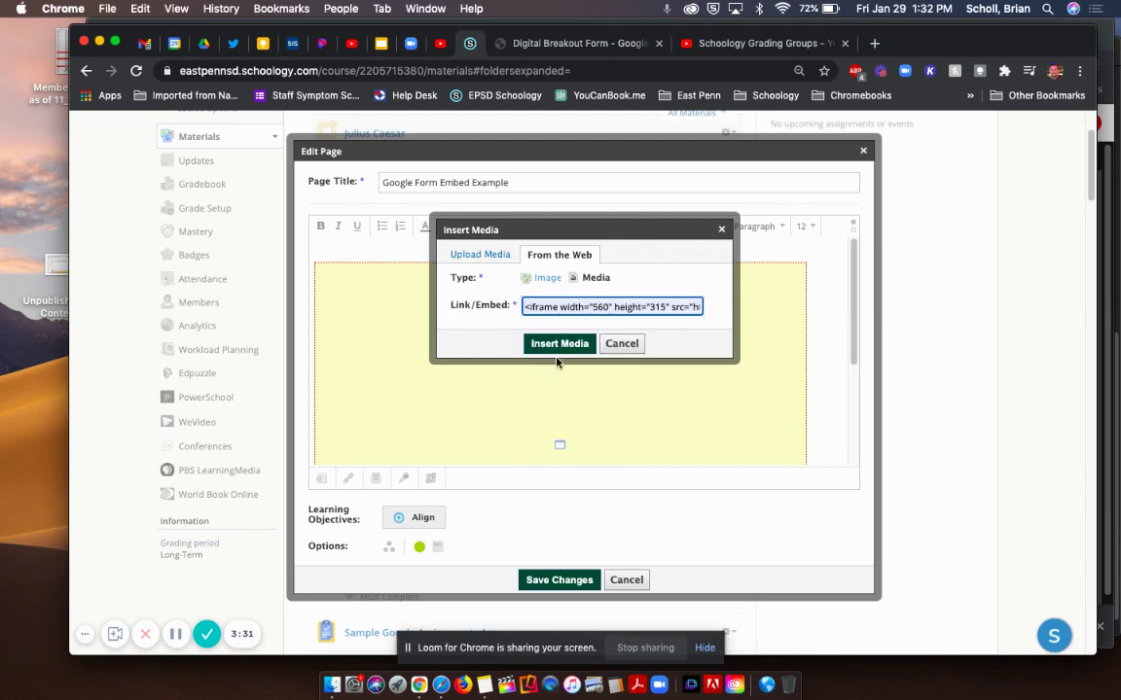
left_click(621, 344)
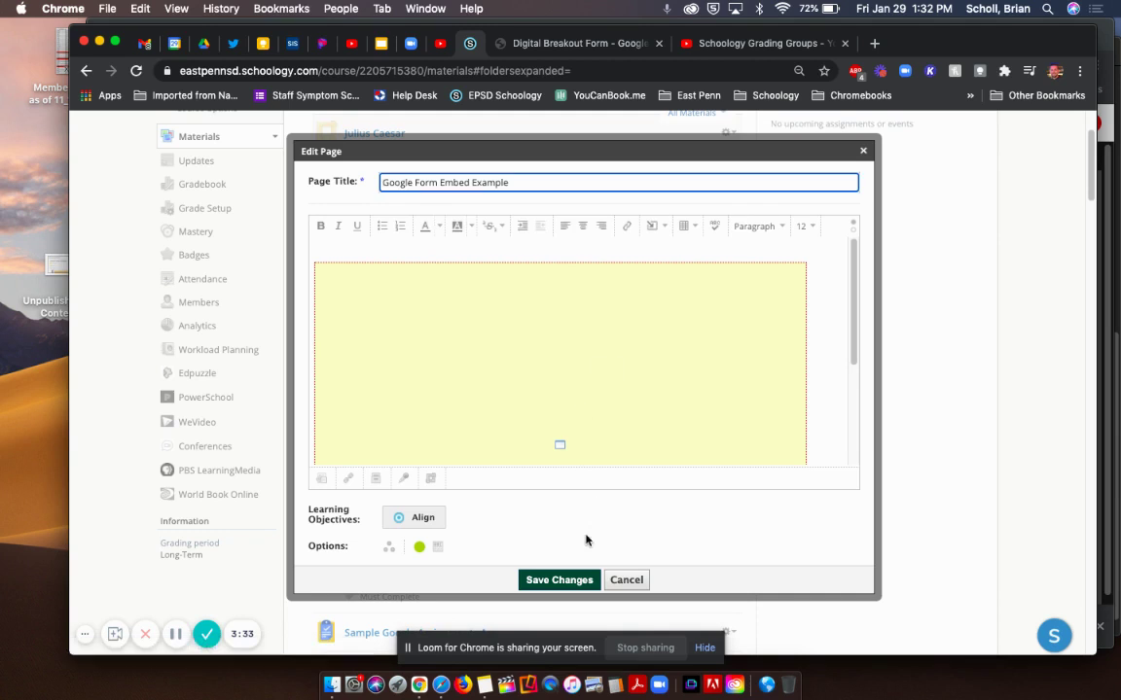
left_click(556, 580)
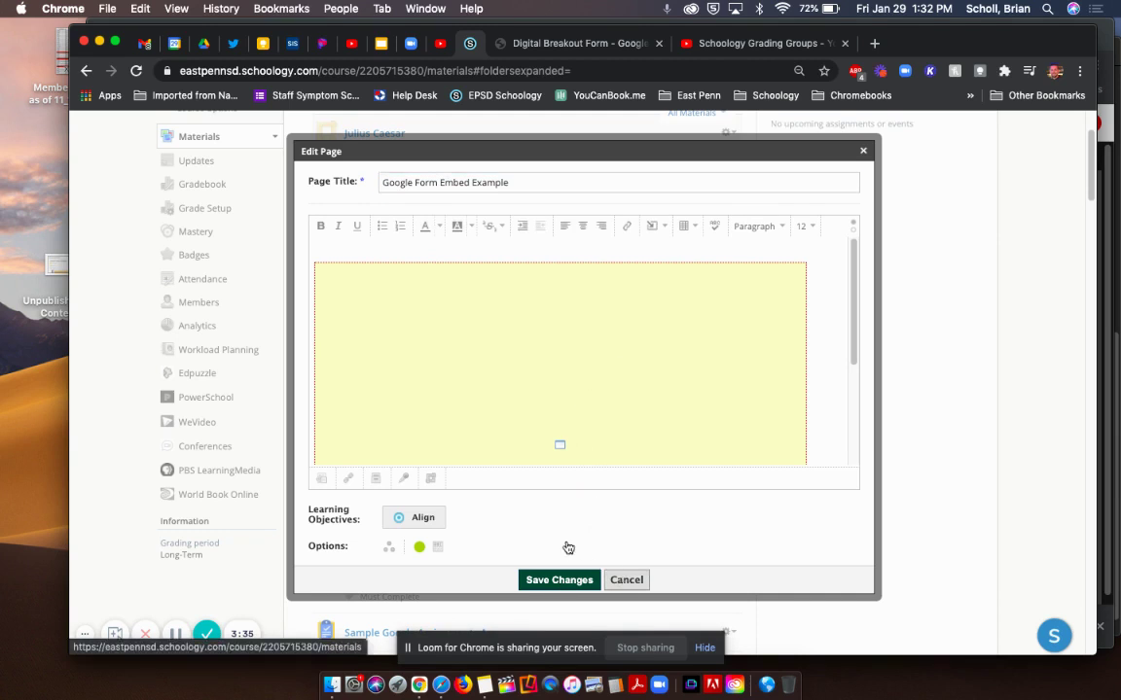
Step: Open the Google Form Embed Example page from the course materials
left_click(426, 500)
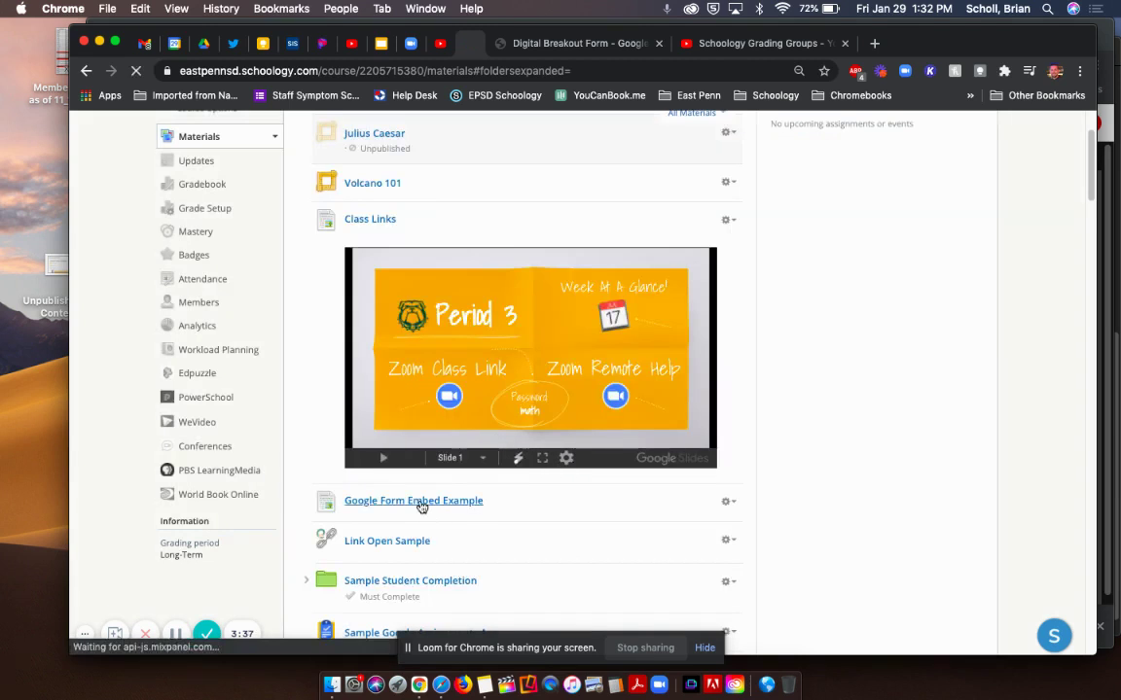